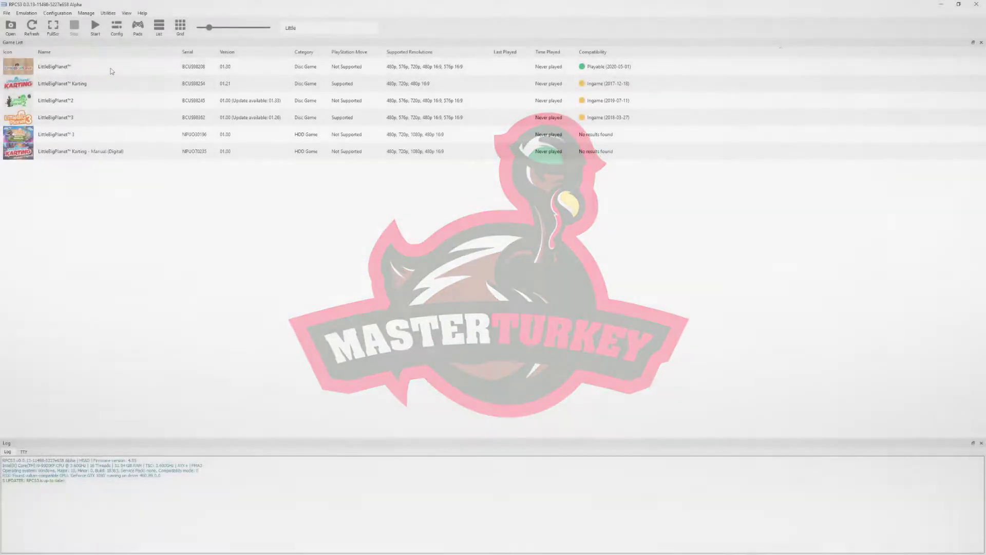
Step: Give LittleBigPlanet a DualShock 4 Player 1 pad (DS4Pad #1) and save it
{"action": "right_click", "coordinate": [111, 71]}
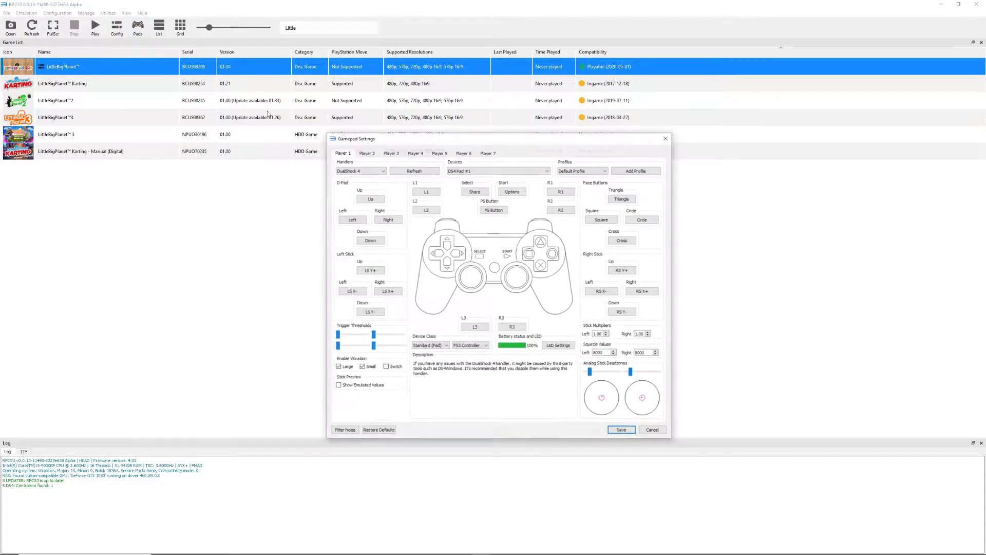
{"action": "left_click", "coordinate": [621, 429]}
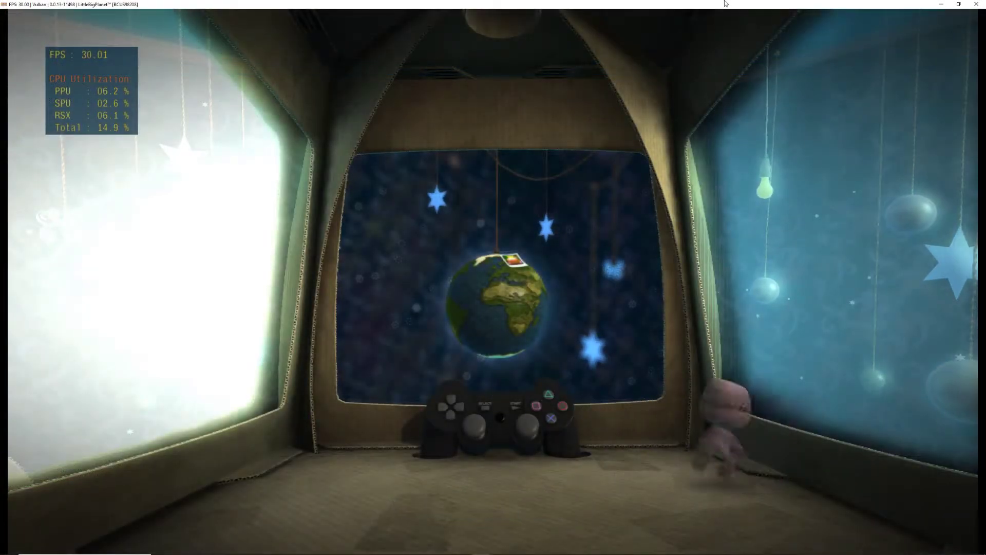
Step: Walk Sackboy to the Pod Computer and start Story > The Gardens > First Steps
{"action": "key", "text": "Left"}
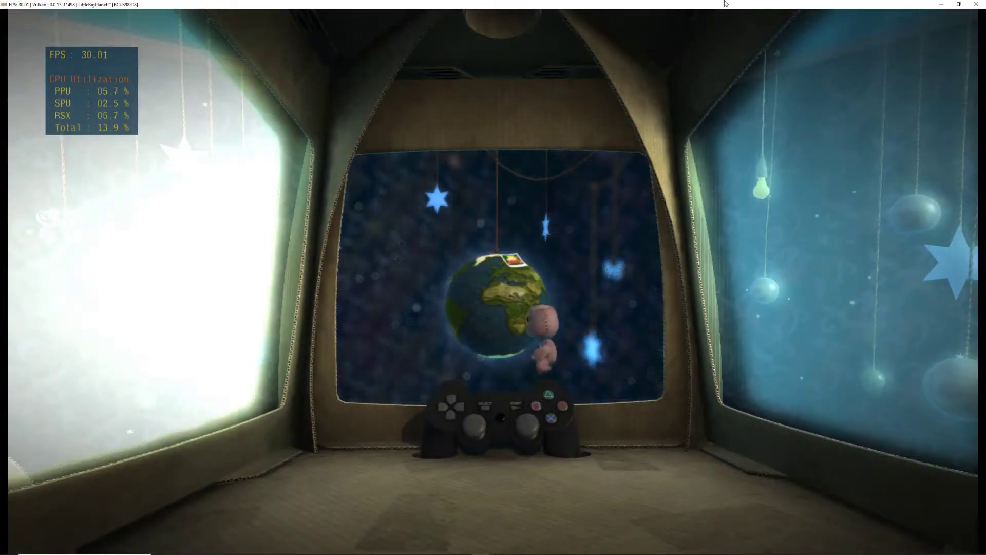
{"action": "key", "text": "z"}
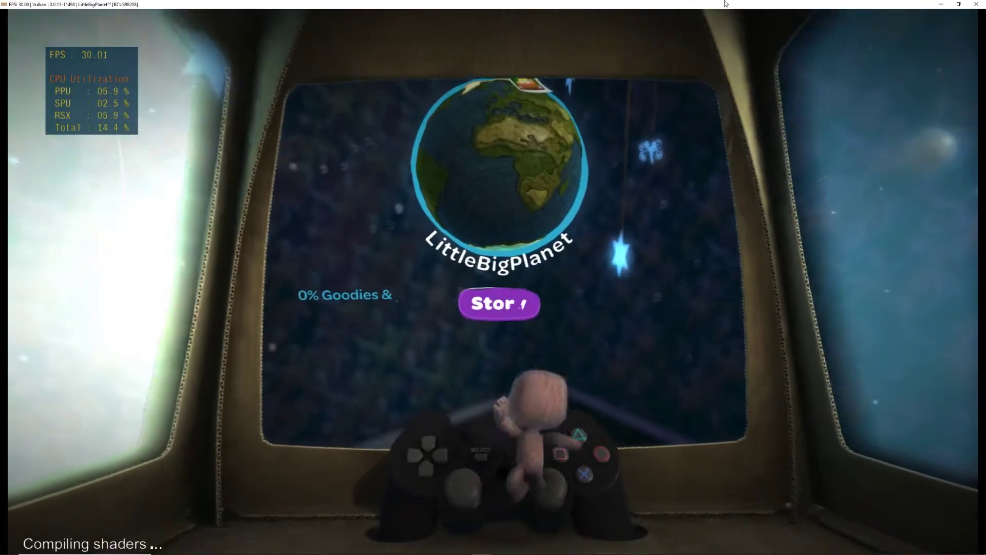
{"action": "key", "text": "x"}
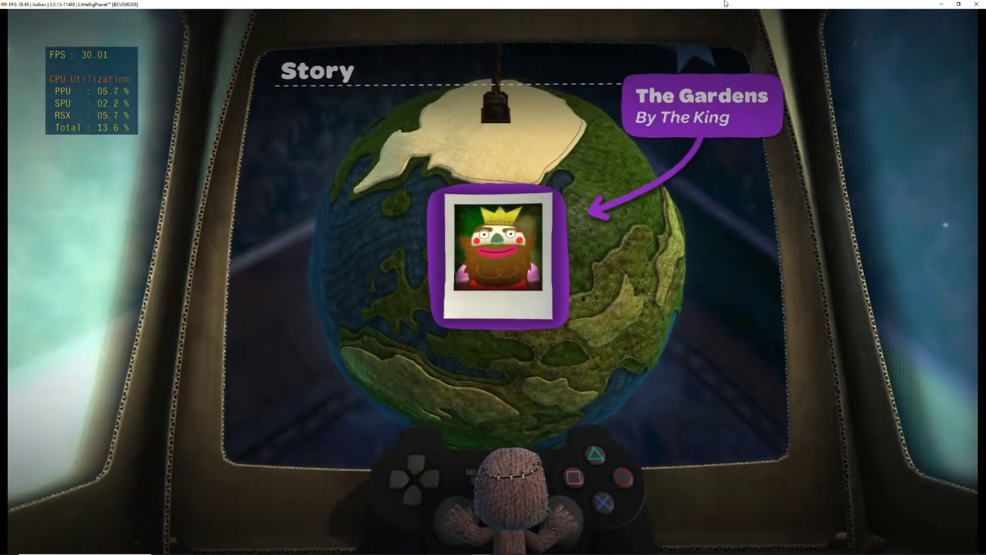
{"action": "key", "text": "x"}
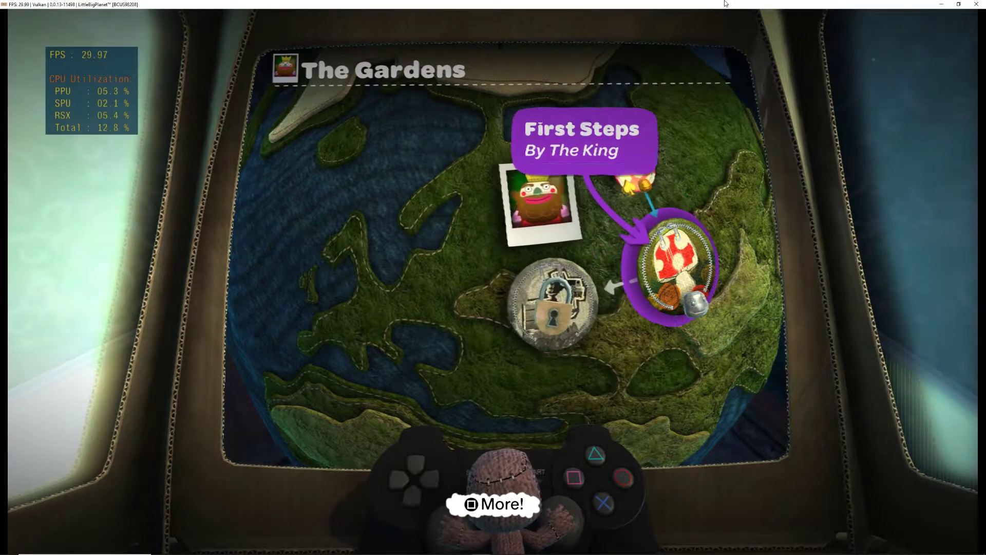
{"action": "key", "text": "x"}
{"action": "key", "text": "x"}
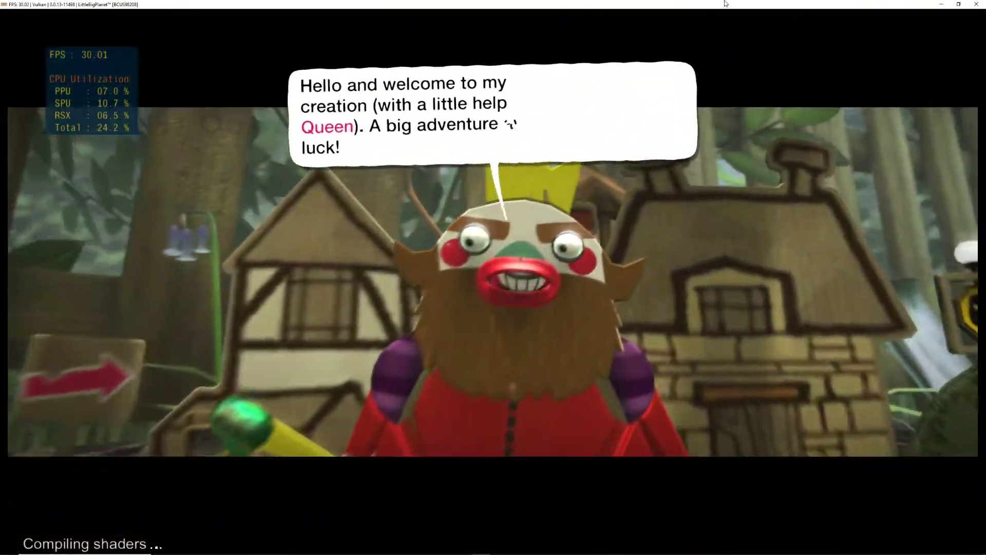
Step: Dismiss the King's speech bubble and run Sackboy right toward Dumpty
{"action": "key", "text": "c"}
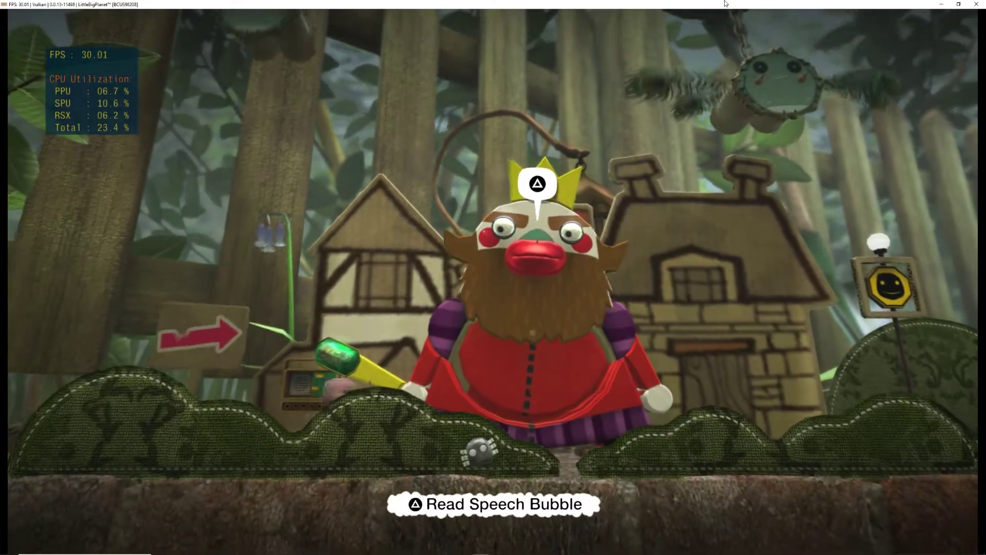
{"action": "key", "text": "Right"}
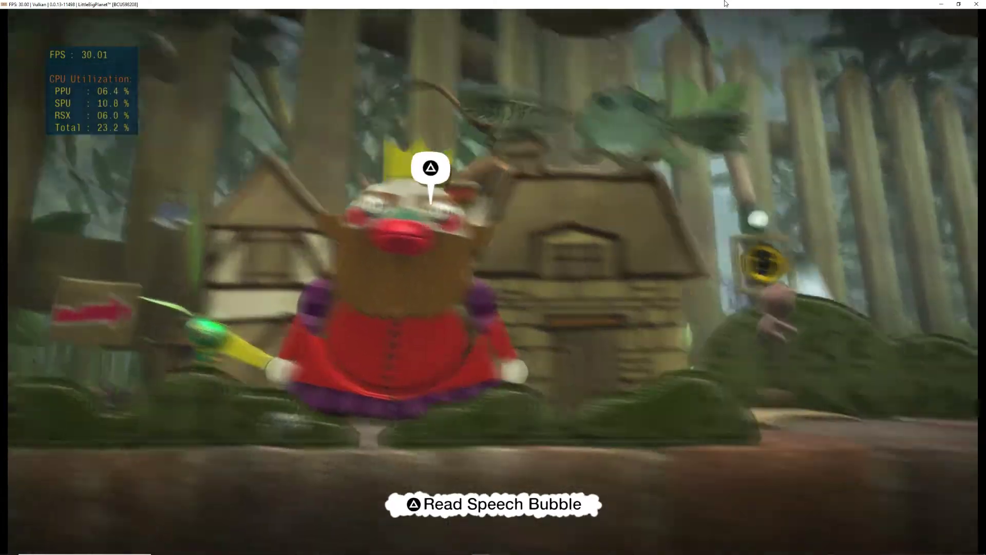
{"action": "key", "text": "Right"}
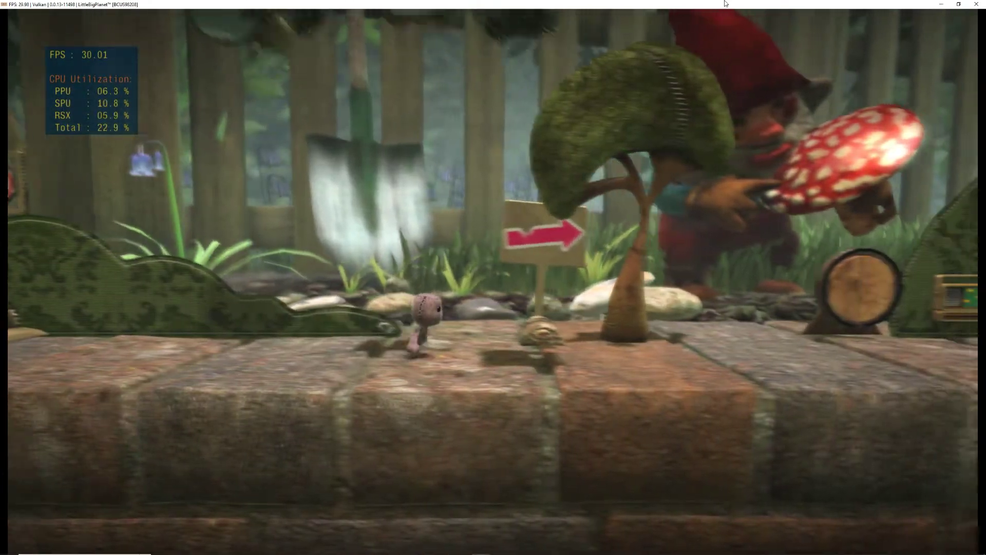
{"action": "key", "text": "Right"}
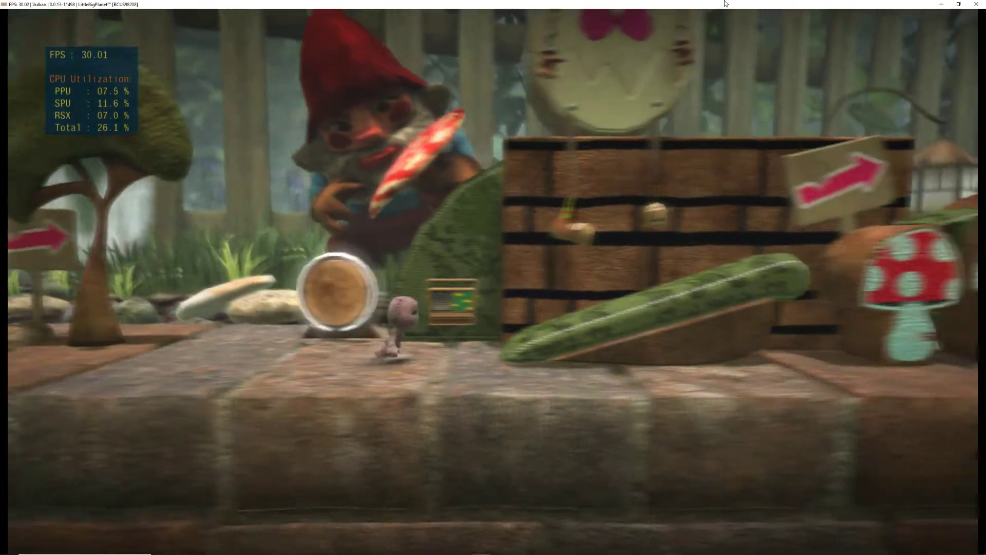
Step: Run Sackboy past the mushrooms, jumping obstacles, up to the first green hills
{"action": "key", "text": "Right"}
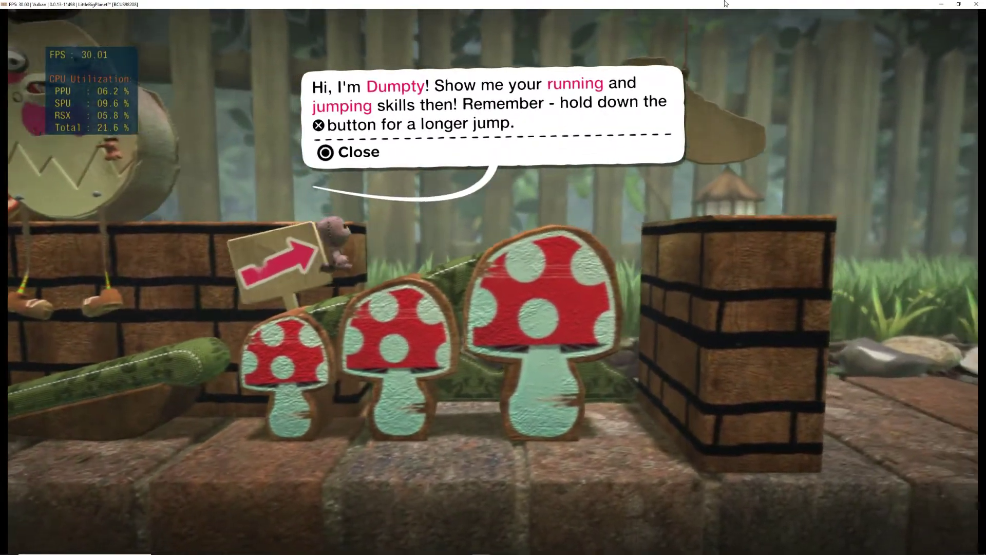
{"action": "key", "text": "Right"}
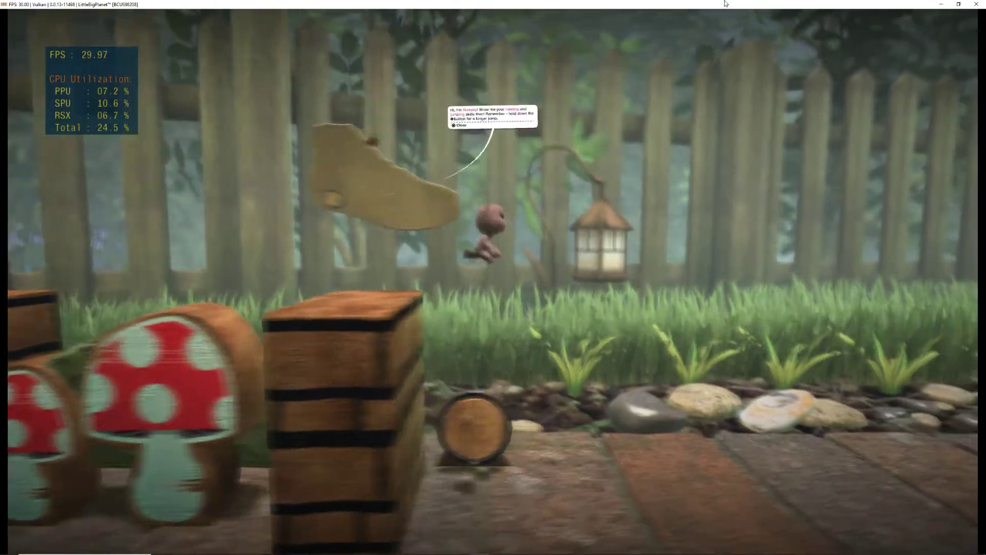
{"action": "key", "text": "Right"}
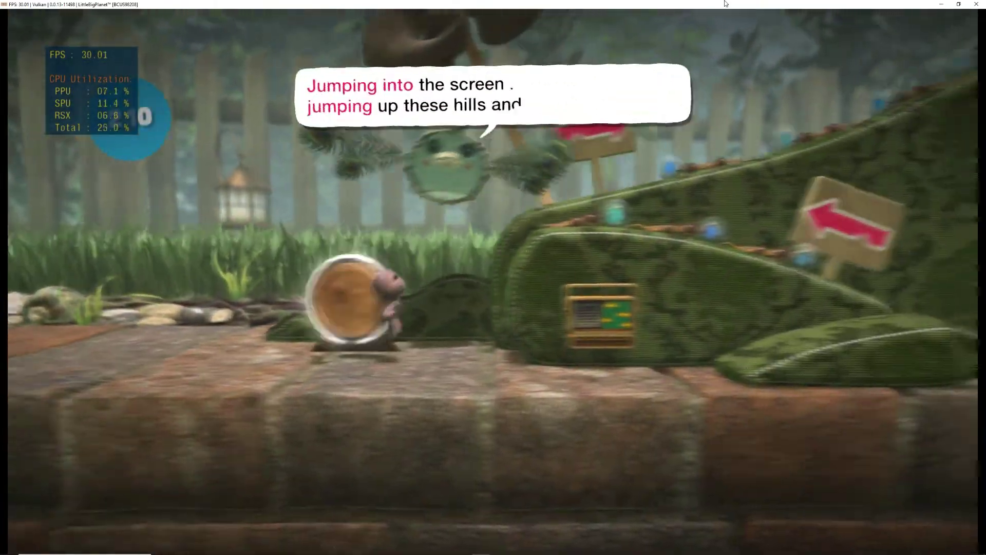
{"action": "key", "text": "Right"}
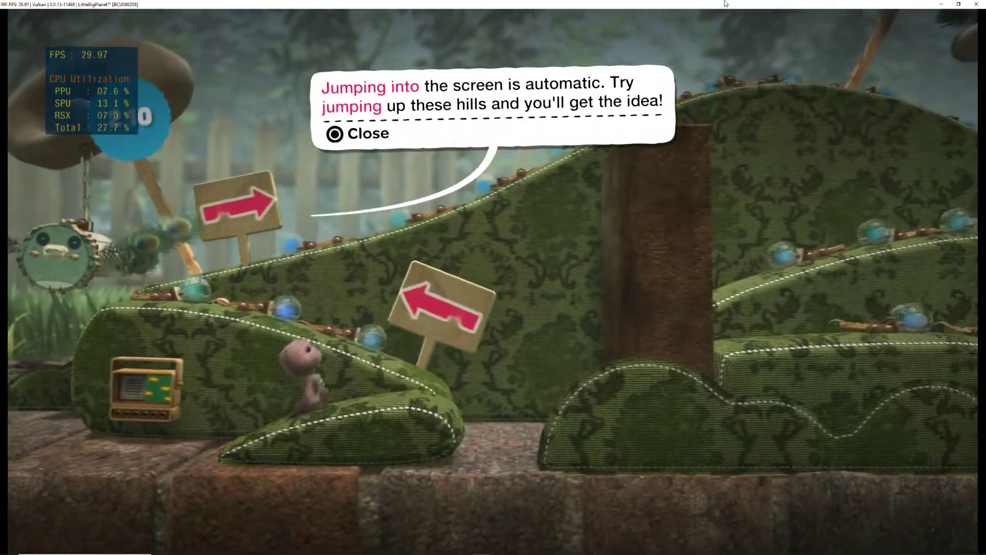